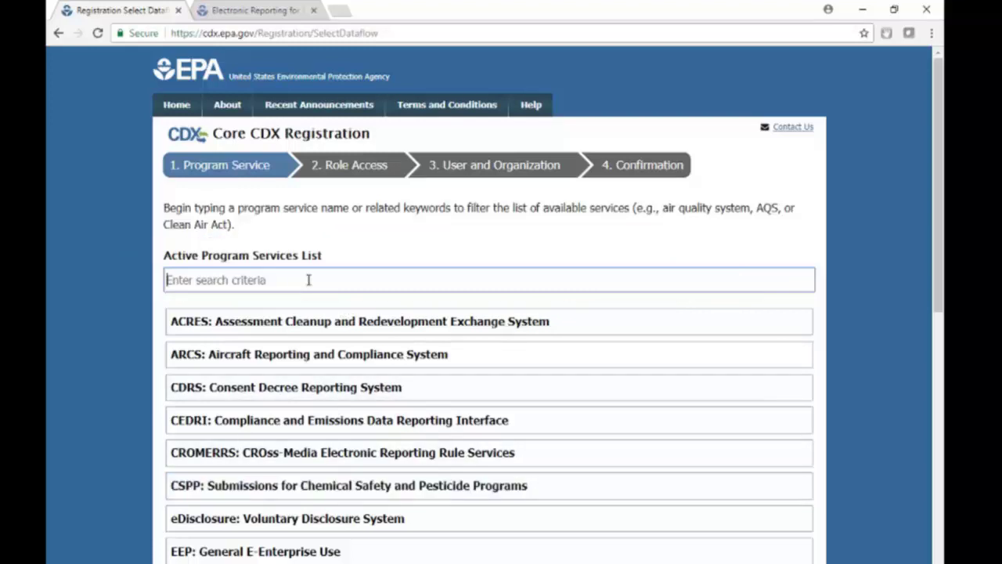
Search for ssts and choose SSTS: Section Seven Tracking System as the program service
text(ssts)
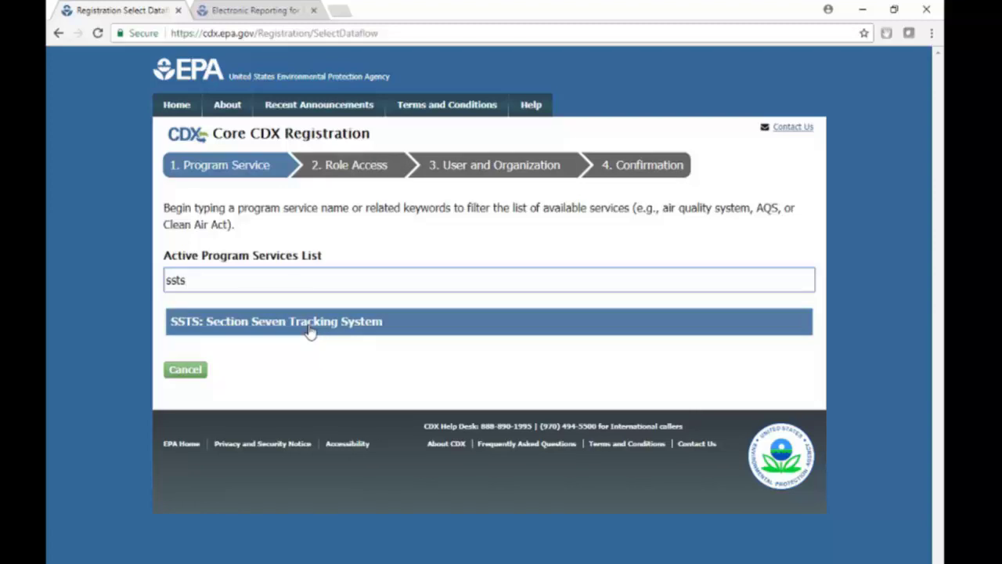
click(305, 328)
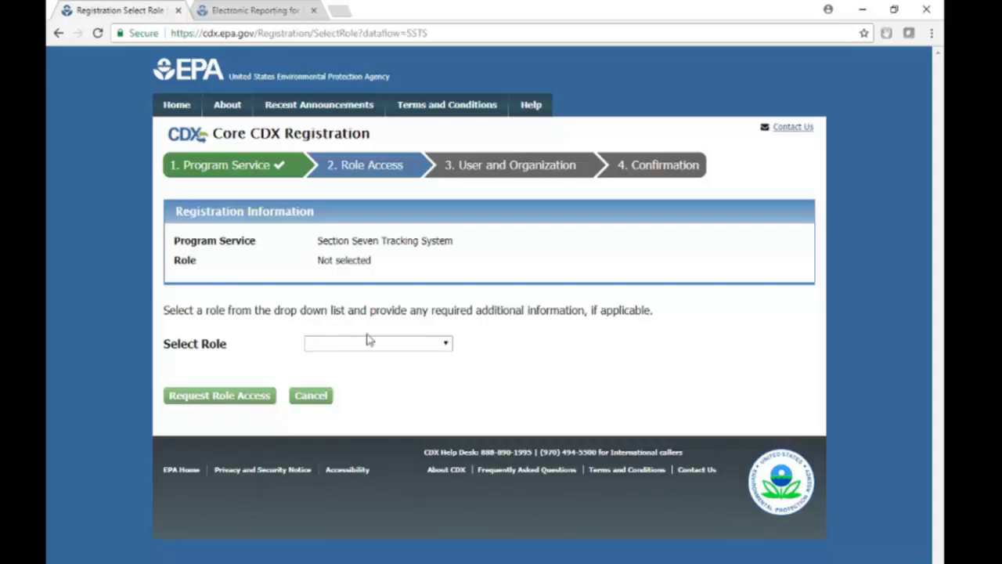
Compare the Authorized Agent and Secondary Preparer roles, then request access as Primary Authorized Official
click(404, 346)
click(403, 373)
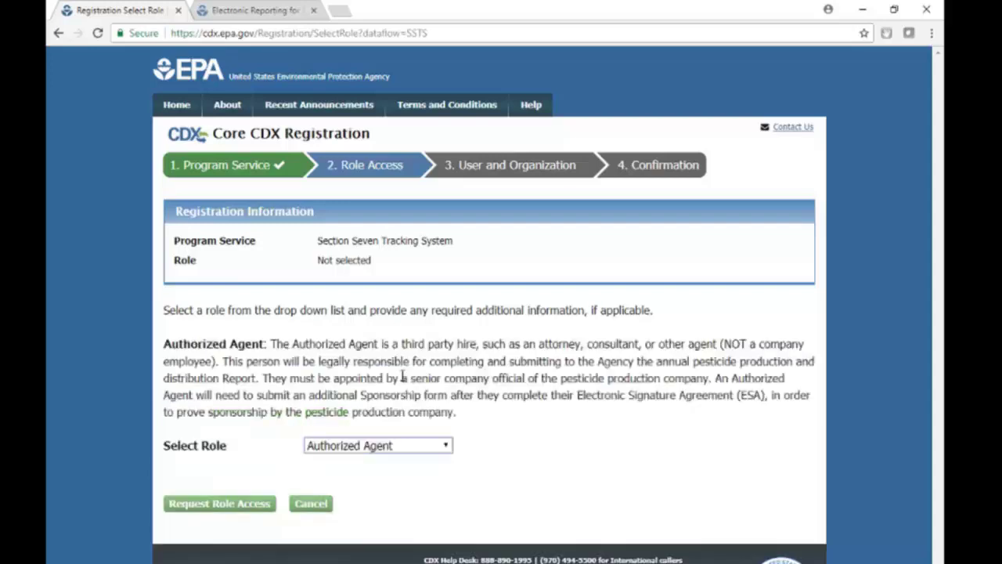
key(Down)
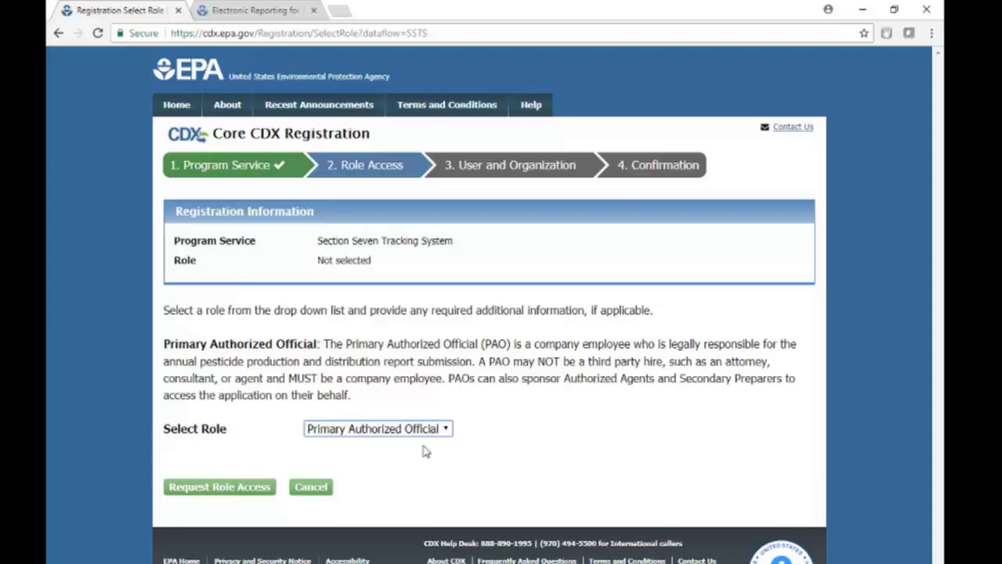
click(413, 428)
click(413, 462)
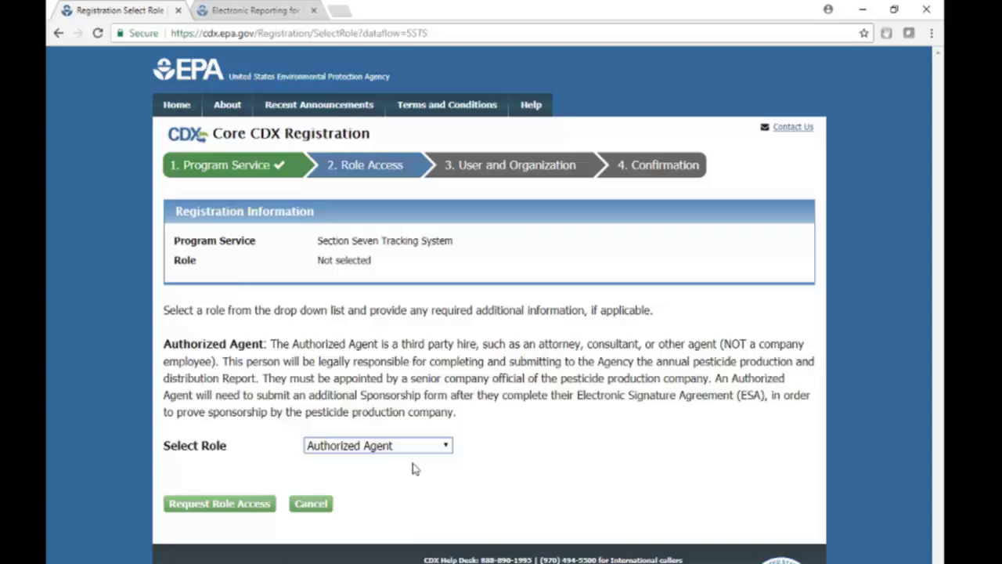
click(372, 445)
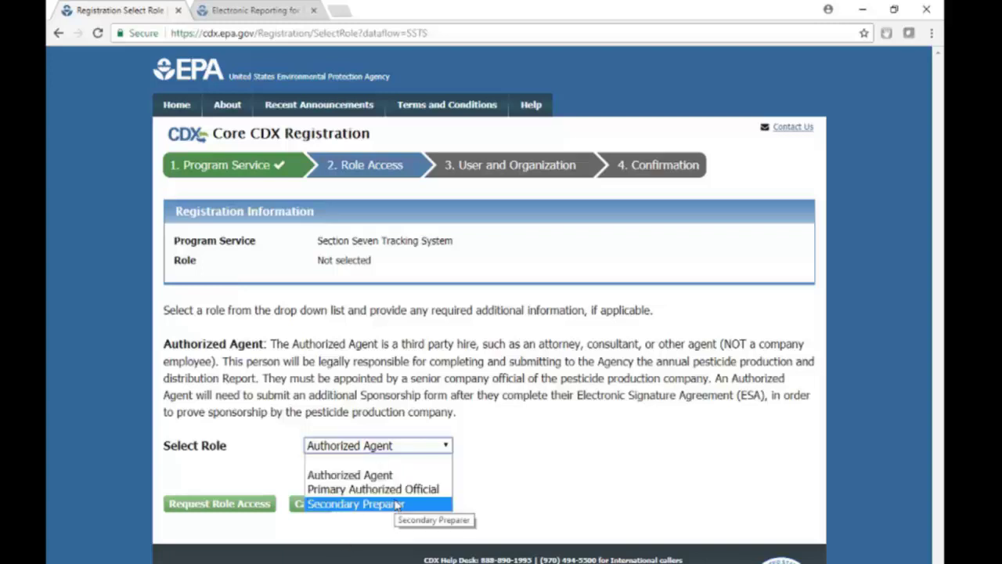
click(395, 504)
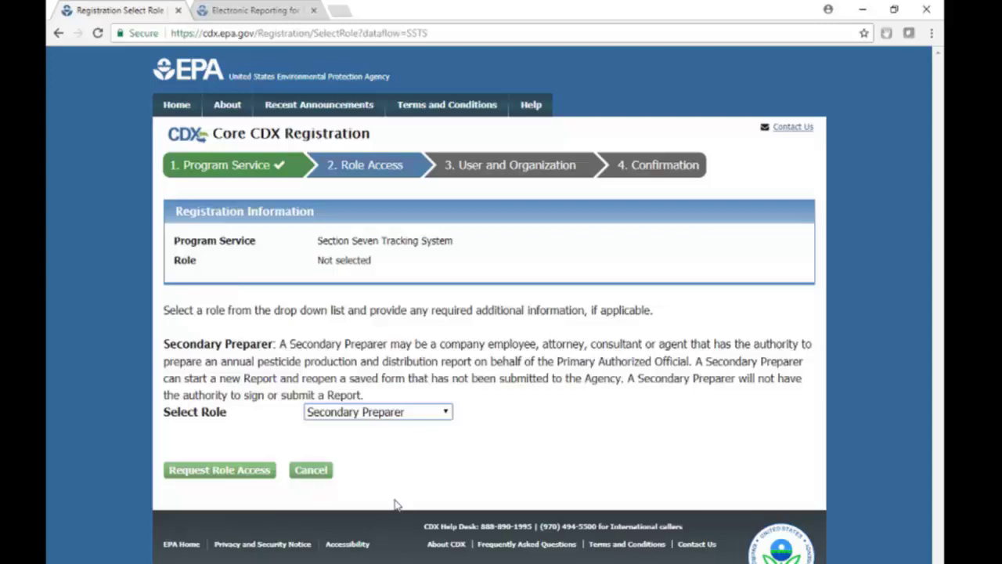
click(391, 438)
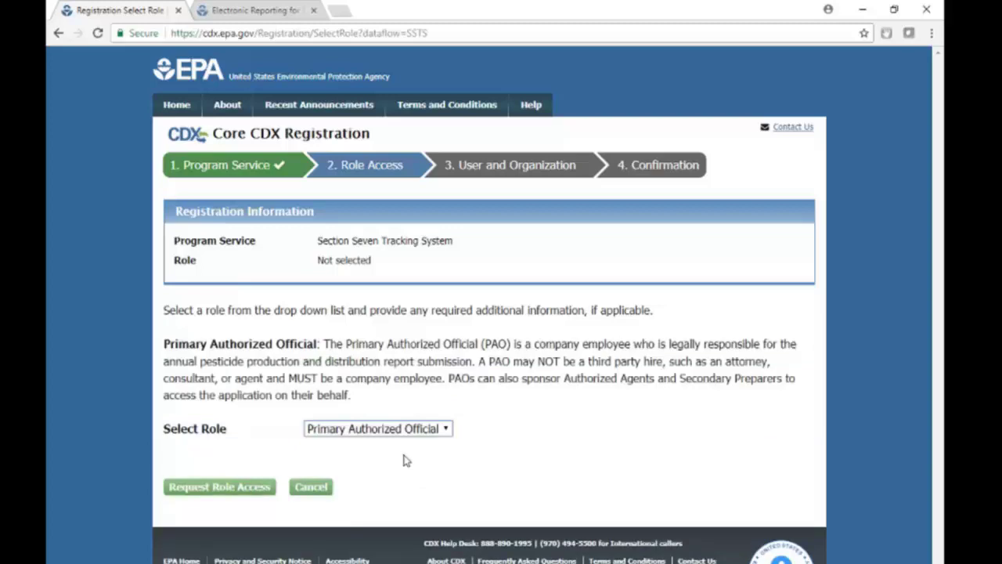
click(227, 493)
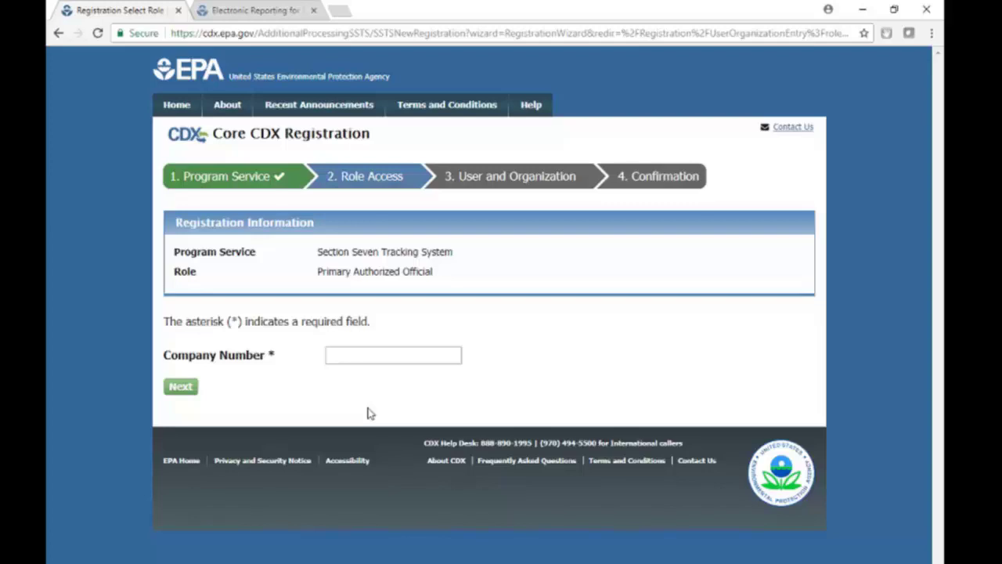
Submit a company number, get the not-found-in-SSTS error, and enter a different company number
click(350, 358)
text(0)
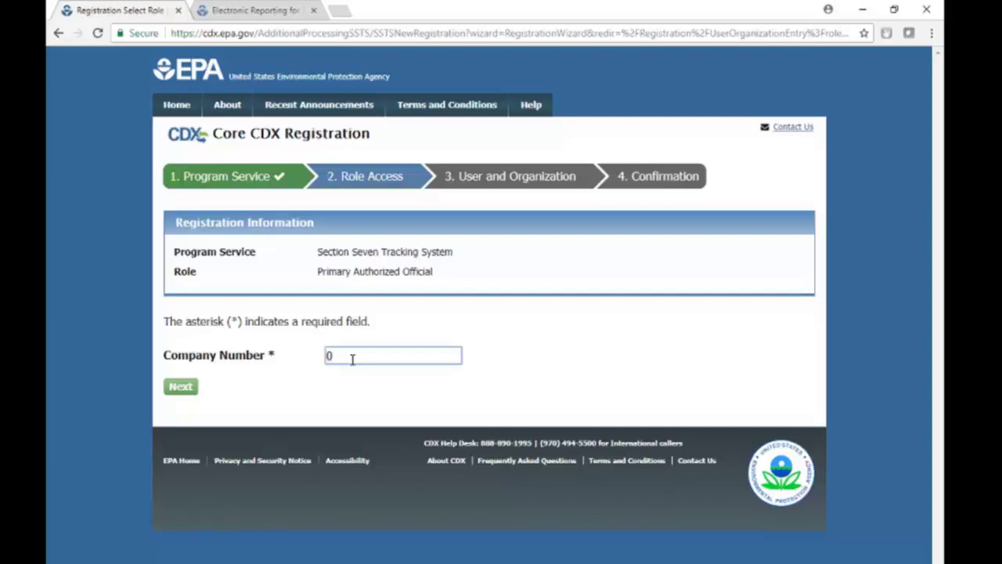
text(11111)
click(174, 389)
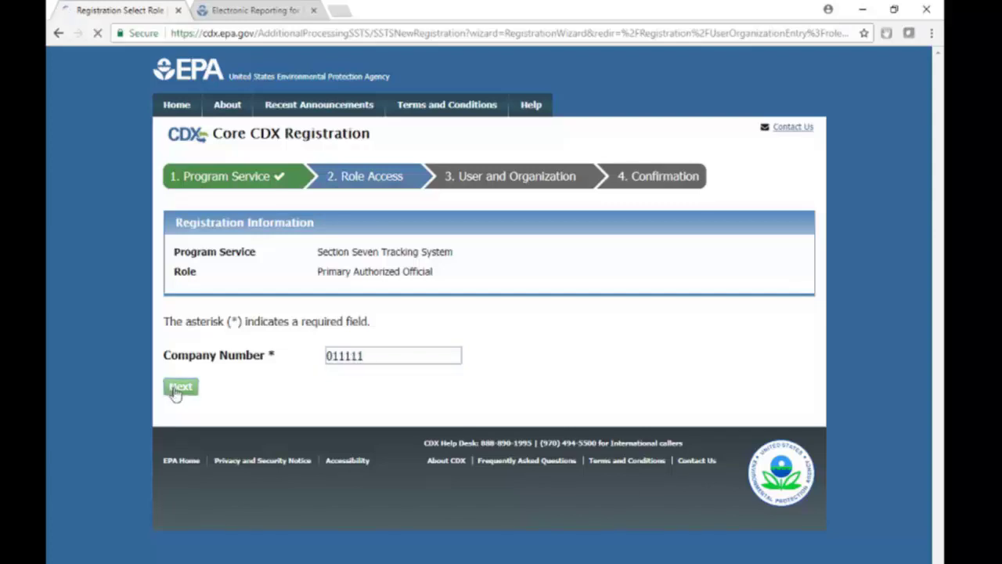
click(396, 435)
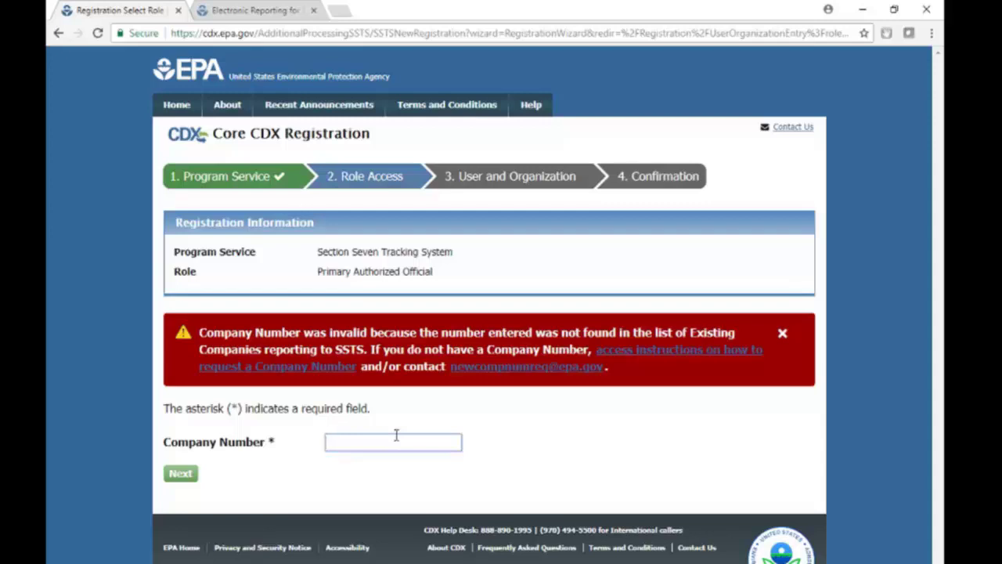
text(11111)
Resubmit the corrected company number to reach the NORCAL LABS confirmation page
click(170, 475)
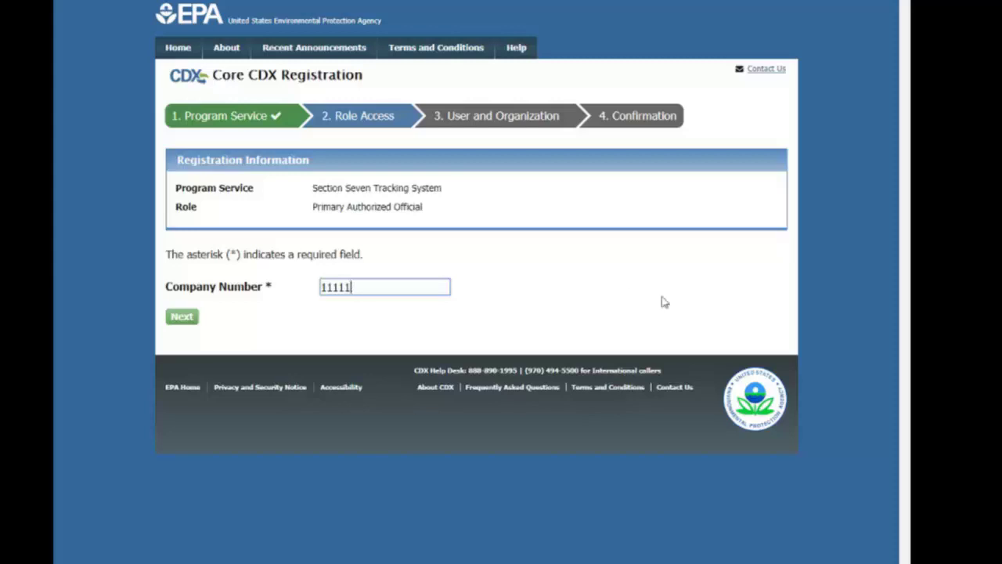
click(184, 322)
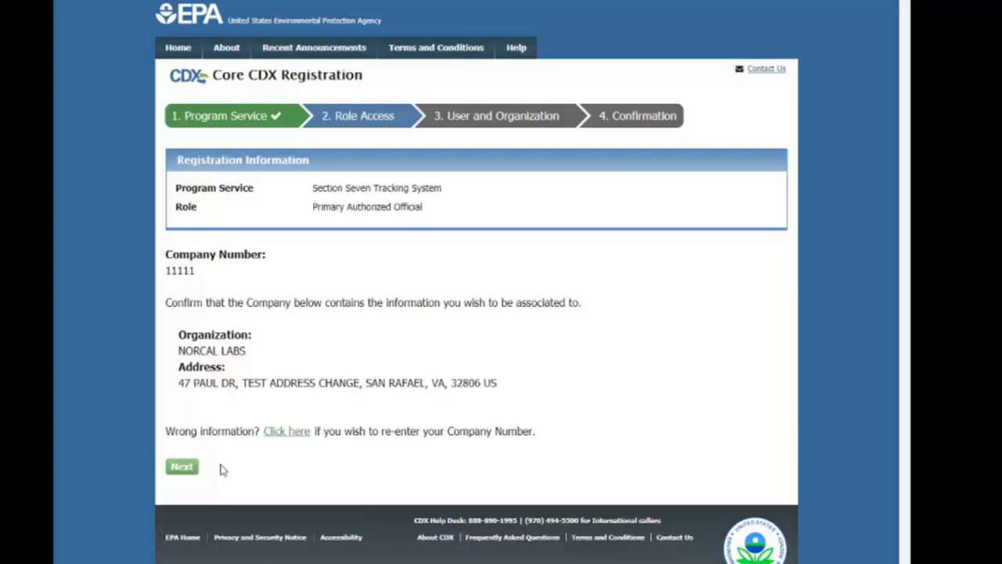
Accept the company, paste a User ID, and append 0 after it is flagged as taken
click(182, 467)
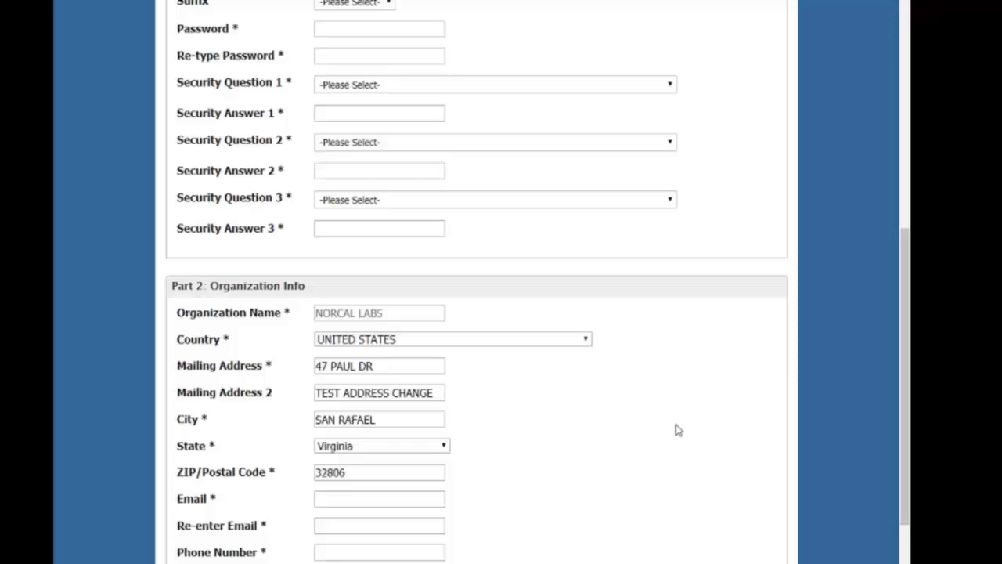
scroll(336, 303, up, 6)
click(414, 354)
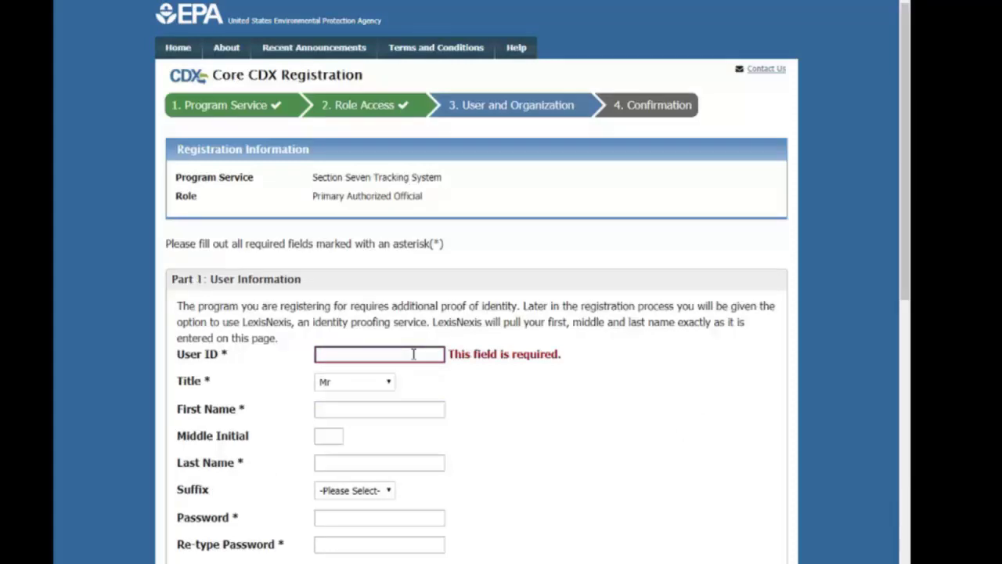
right_click(395, 352)
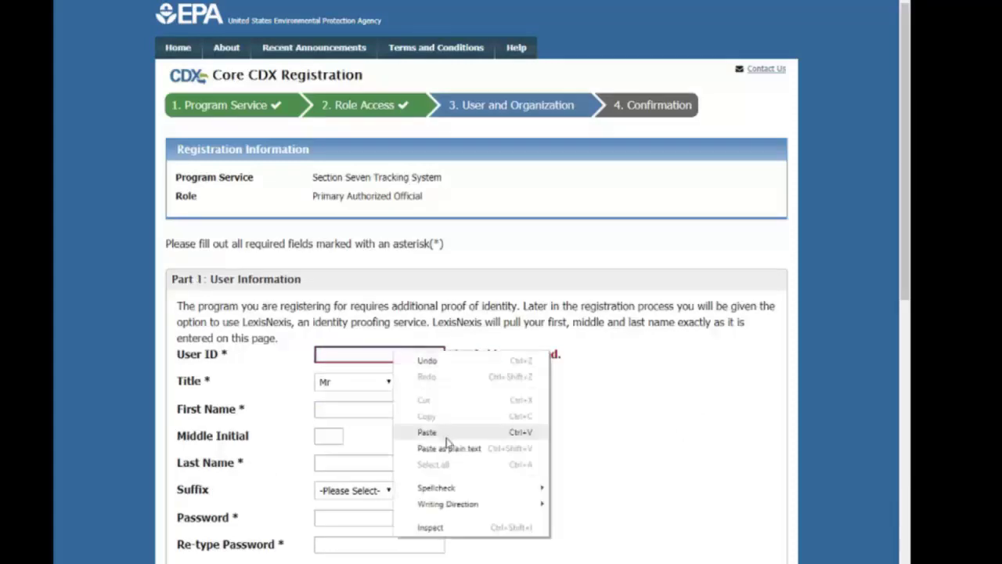
click(446, 436)
click(432, 408)
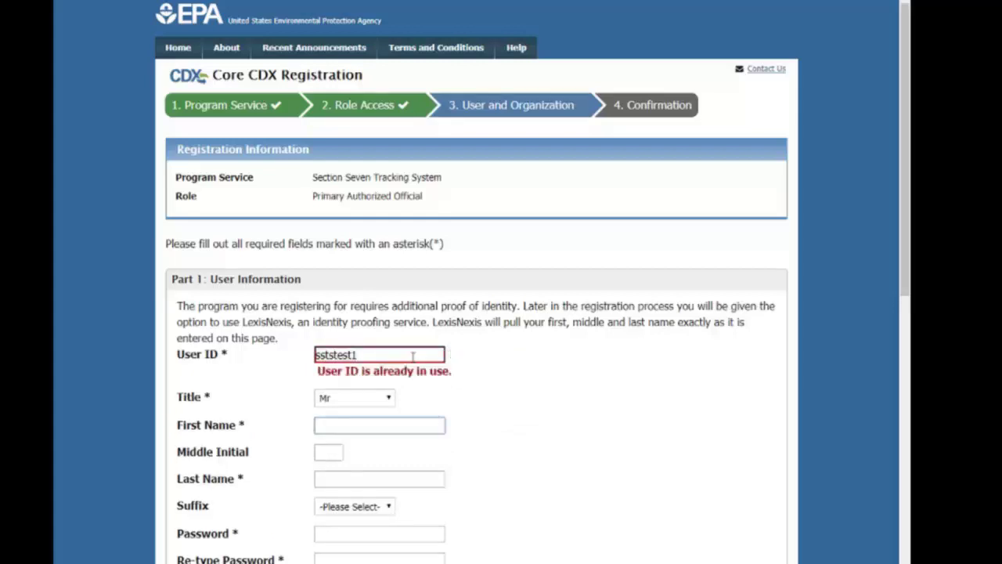
click(389, 352)
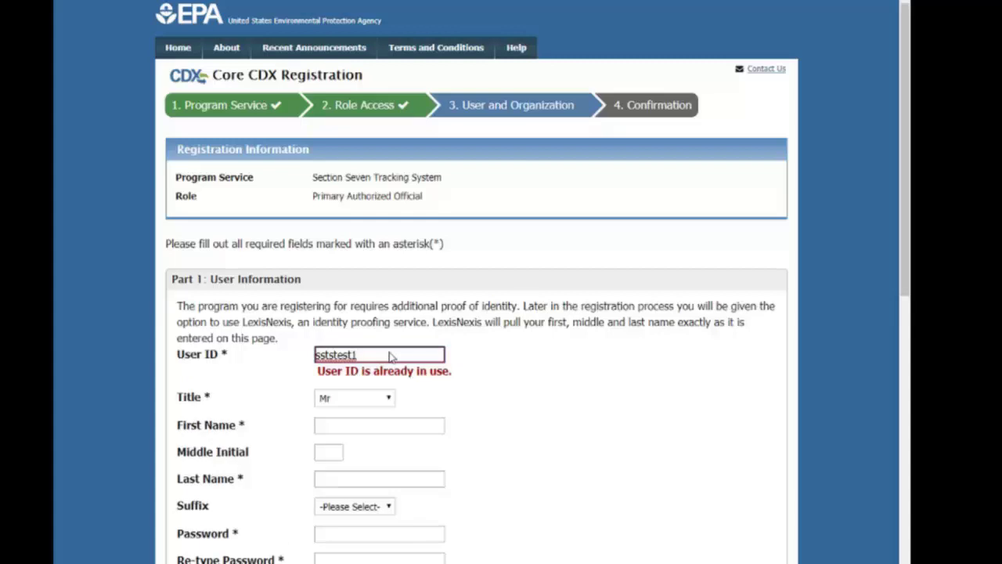
text(0)
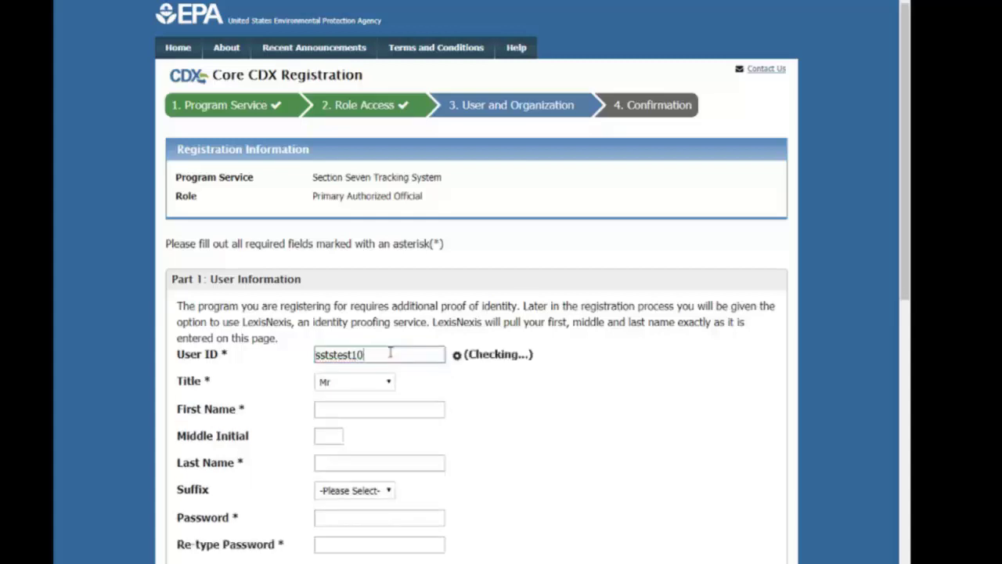
click(391, 409)
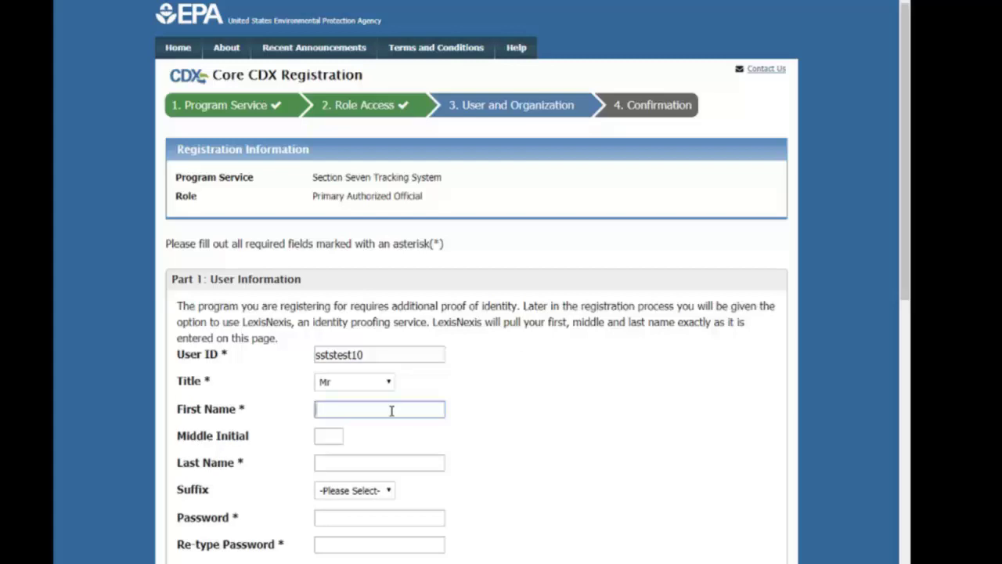
Enter the user's first and last name and the account password
key(Tab)
key(Tab)
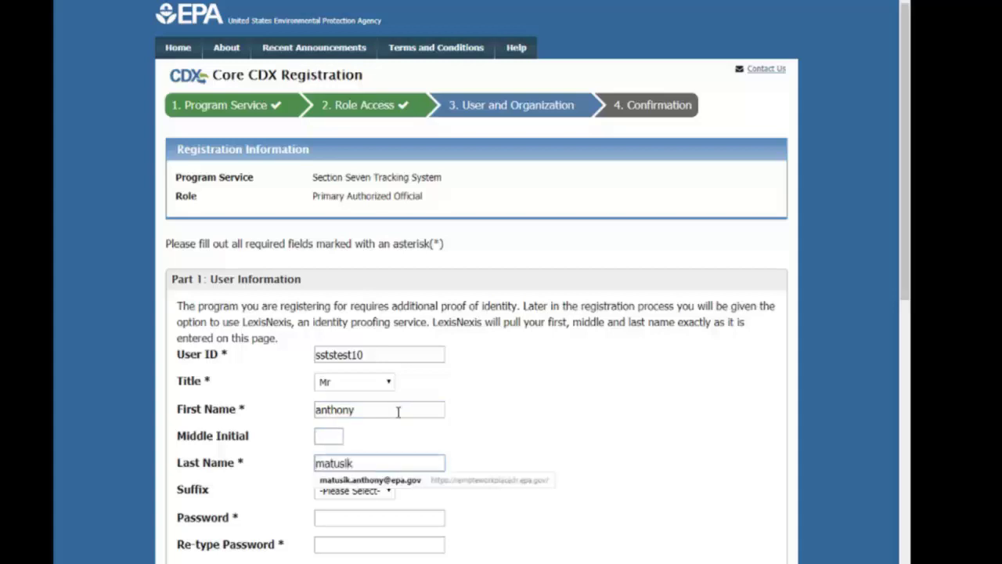
click(571, 425)
scroll(571, 425, down, 2)
click(416, 384)
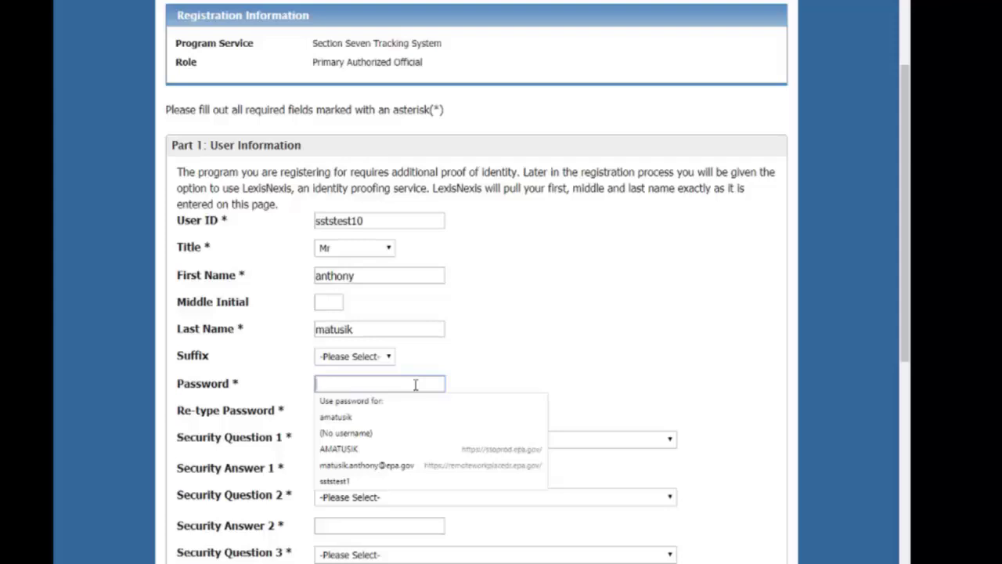
text(•••••••••••••)
key(Tab)
text(•••••••••••••)
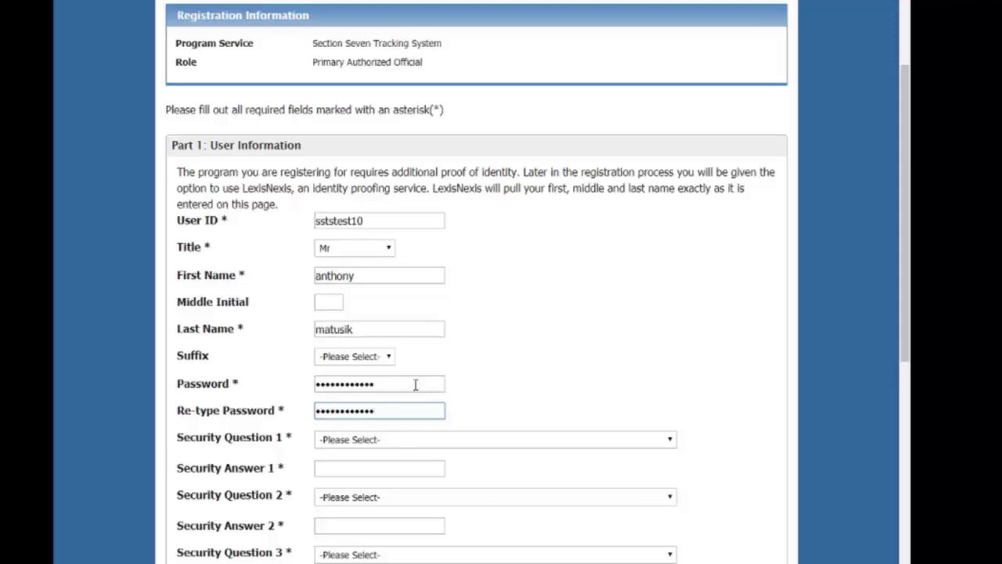
Choose the first security question from its dropdown
click(397, 440)
click(397, 441)
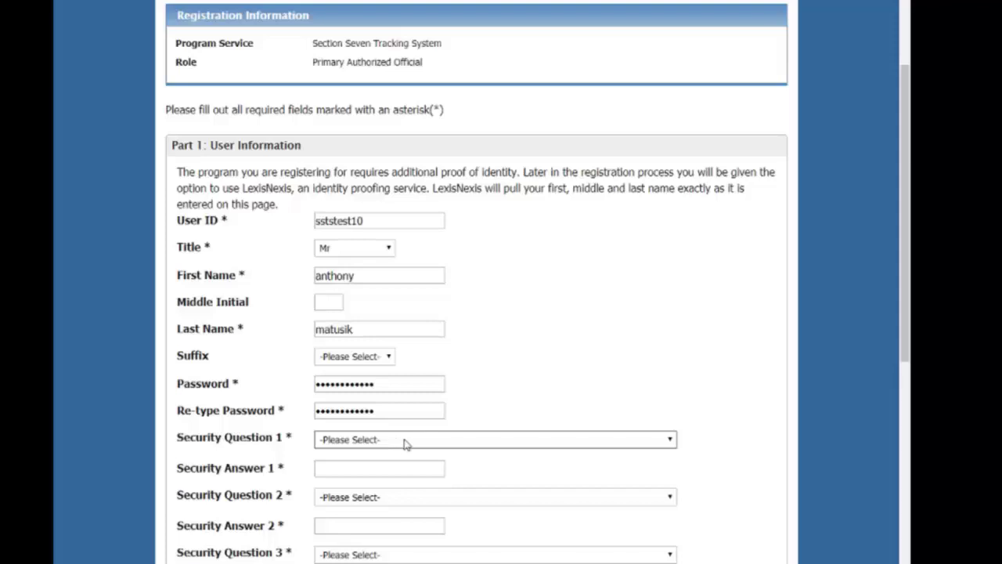
click(405, 443)
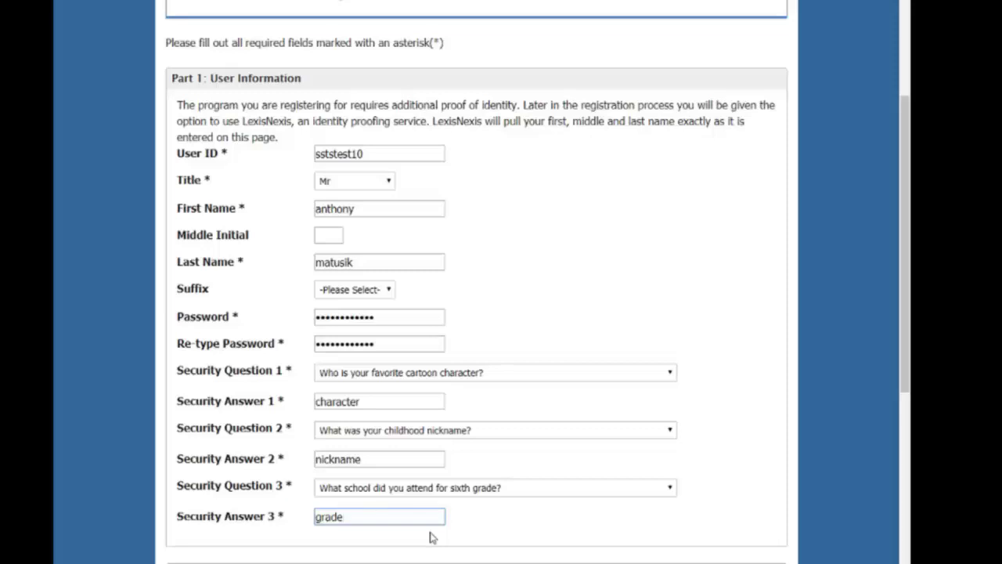
scroll(429, 537, down, 3)
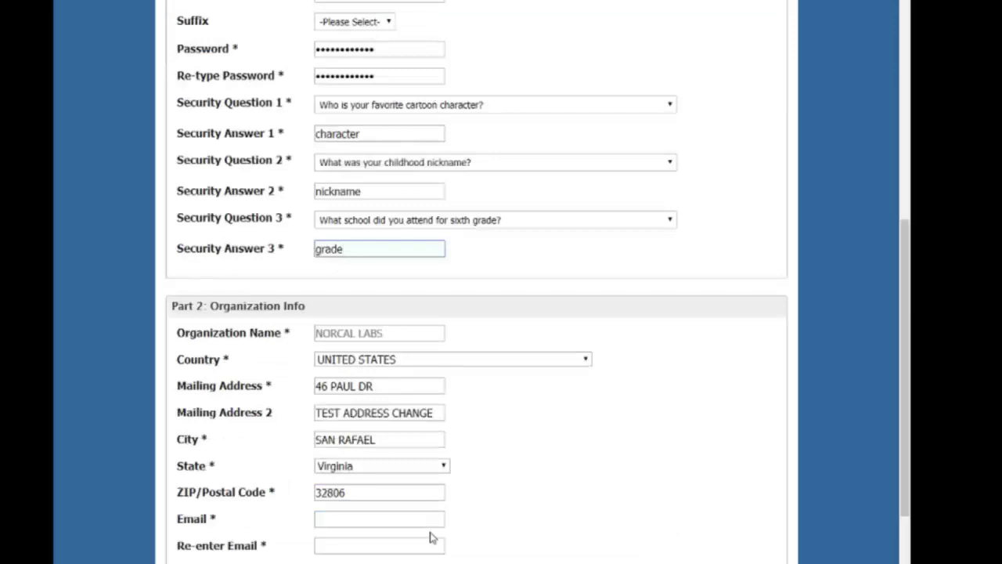
Scroll down to the contact details and place the cursor in the Email field
scroll(429, 537, down, 2)
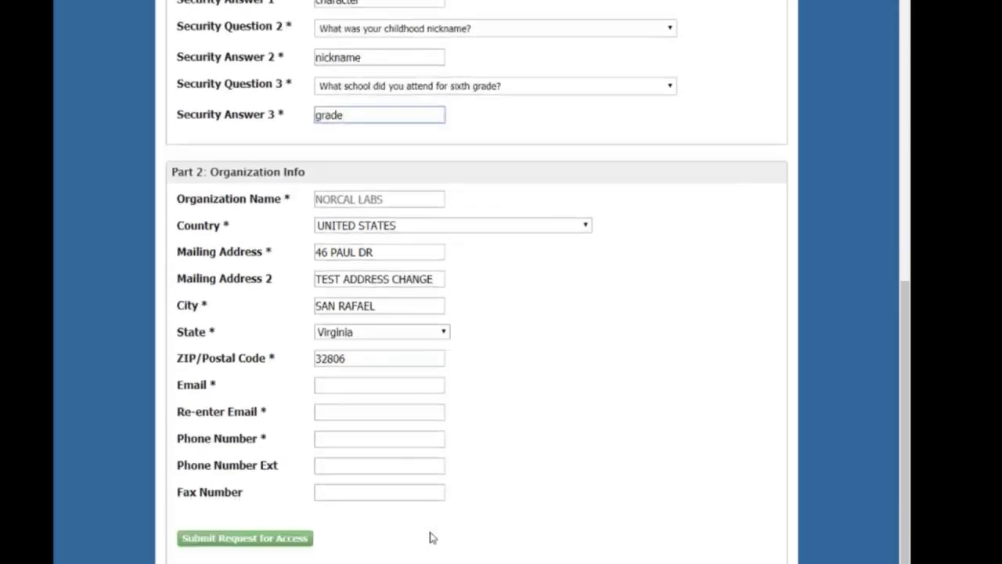
scroll(430, 537, down, 1)
click(335, 318)
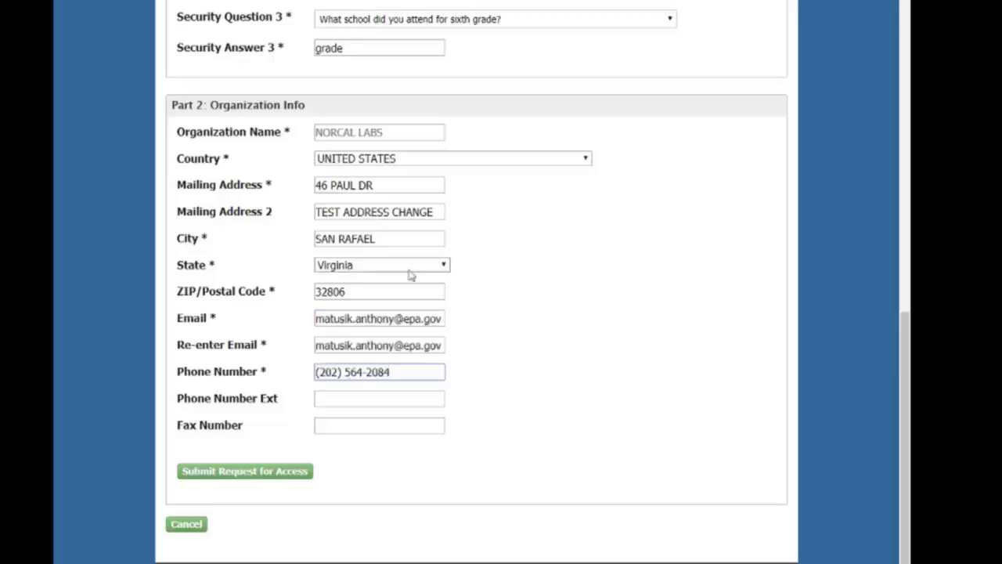
Submit the SSTS access request and open the incoming Core Registration verification e-mail
click(294, 473)
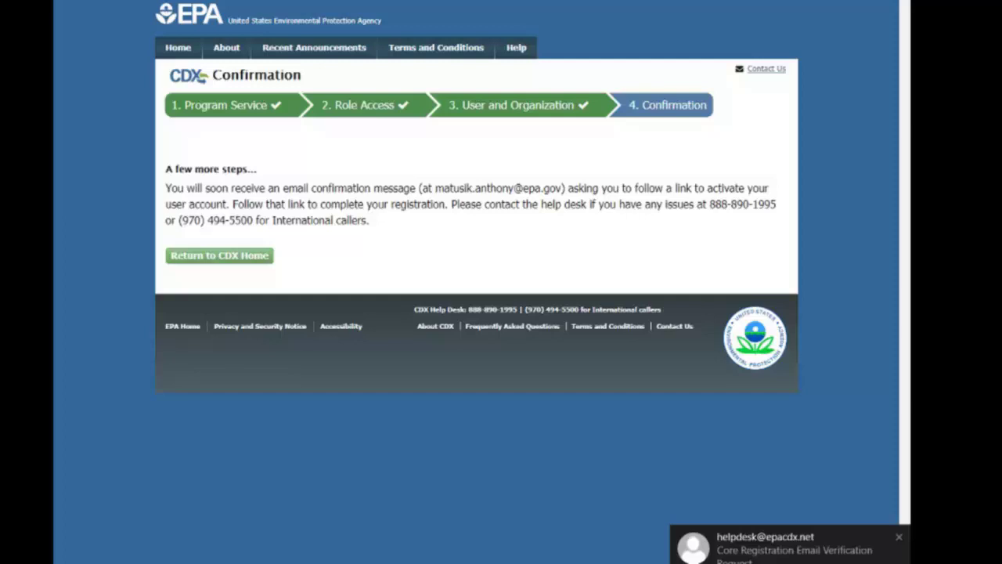
click(751, 550)
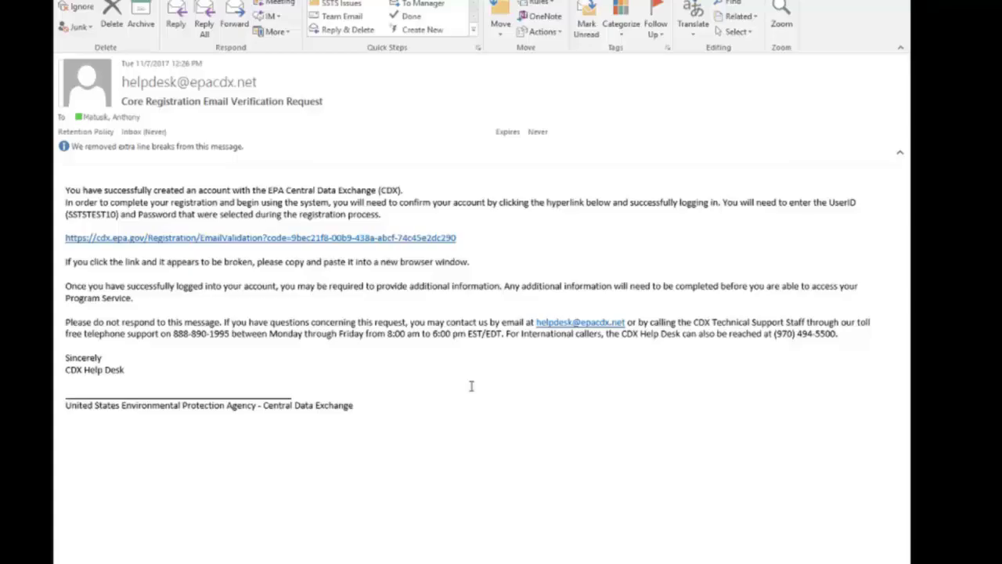
Follow the EmailValidation link in the verification e-mail to activate the CDX account
mouse_move(228, 81)
click(312, 242)
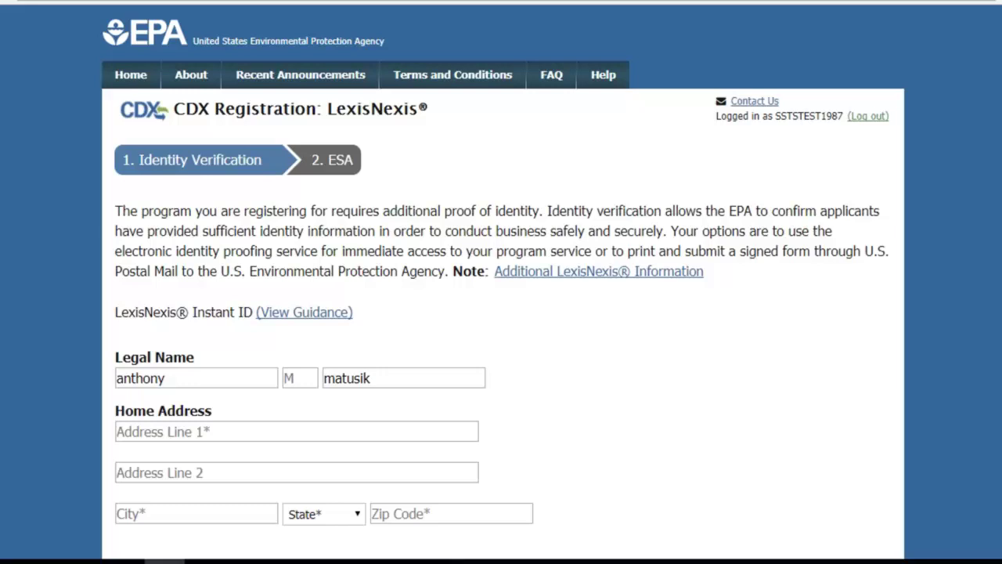
Choose Paper Verification instead of the LexisNexis online identity check
scroll(501, 282, down, 3)
scroll(500, 282, down, 2)
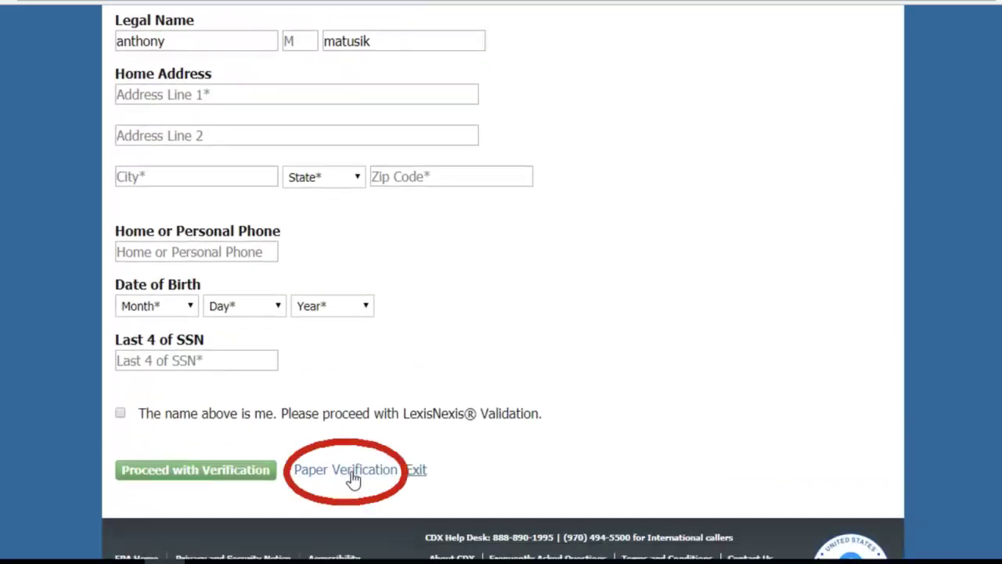
click(379, 475)
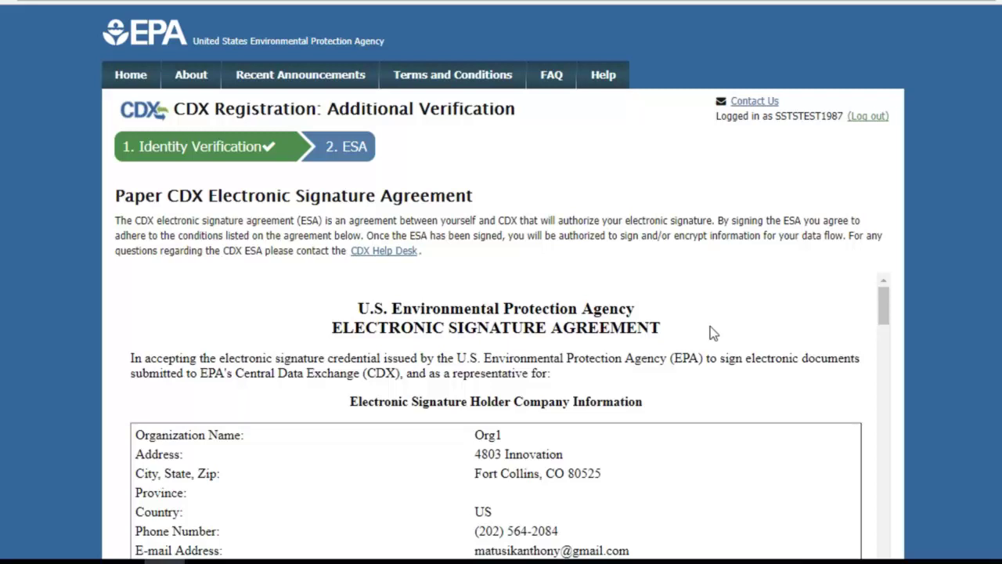
Scroll to the bottom of the agreement page and choose Sign Paper Form
drag(888, 303, 856, 563)
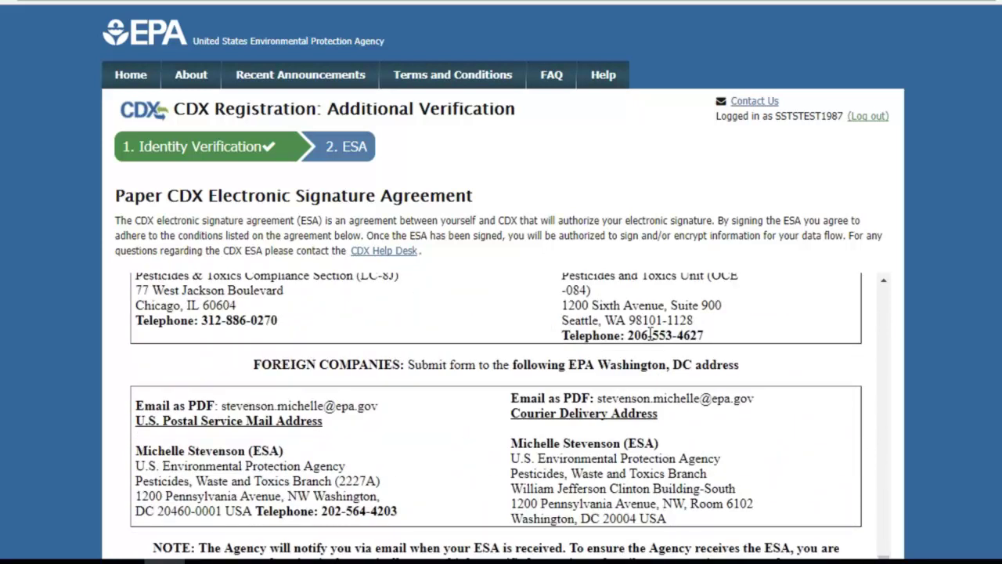
scroll(650, 333, down, 3)
scroll(650, 333, down, 2)
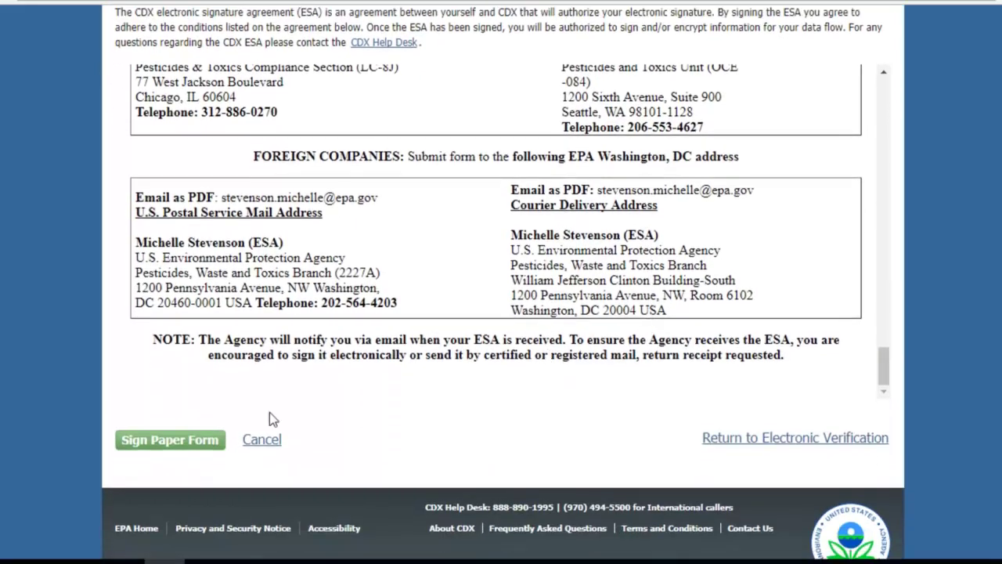
click(205, 443)
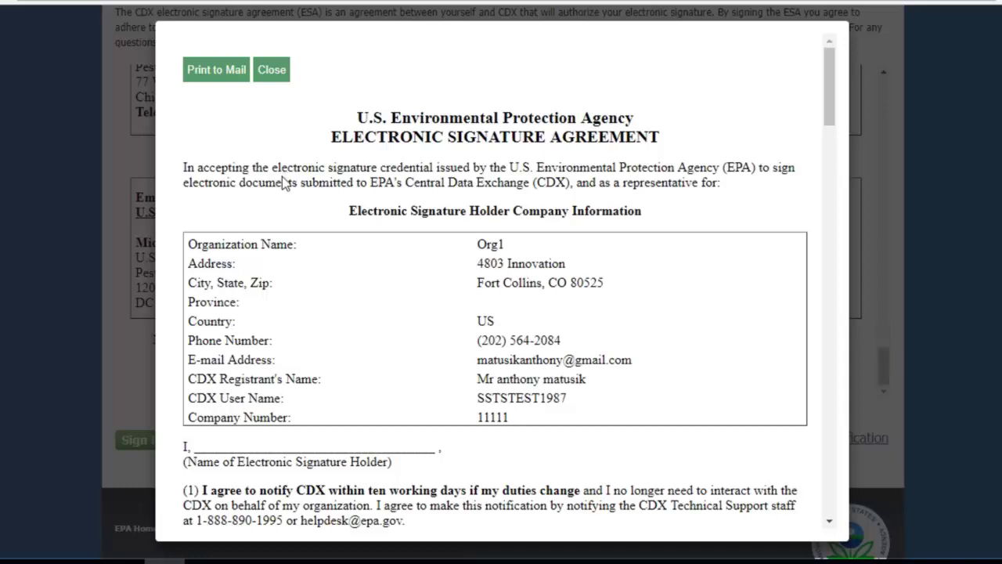
Choose Print to Mail to open the printable Electronic Signature Agreement
click(208, 74)
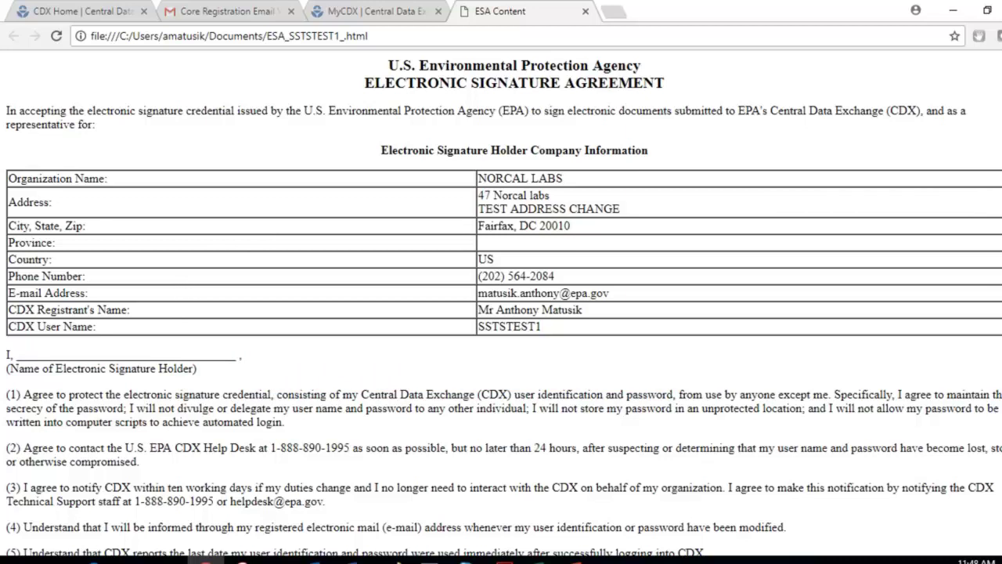
Scroll through the agreement's numbered clauses down to the blank signature, name and date lines
scroll(500, 305, down, 3)
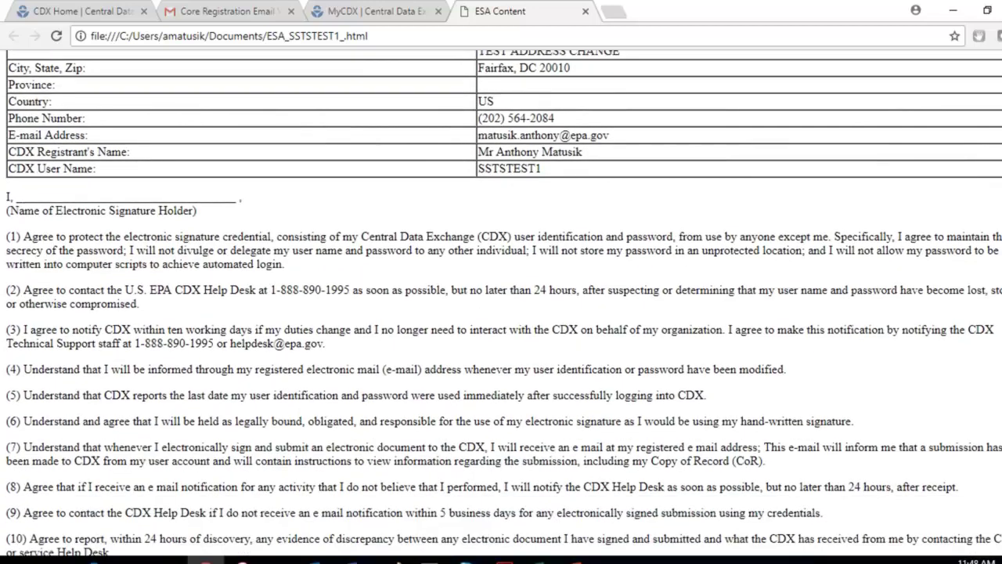
scroll(998, 378, down, 3)
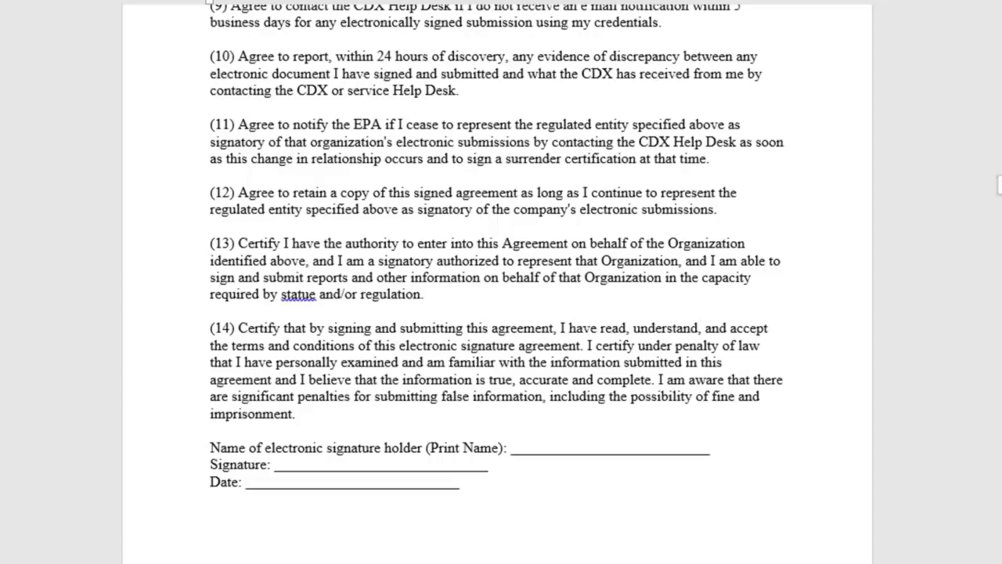
Scroll the Where to Submit Paper ESA table for each EPA region and foreign companies
scroll(497, 282, down, 10)
scroll(497, 282, down, 15)
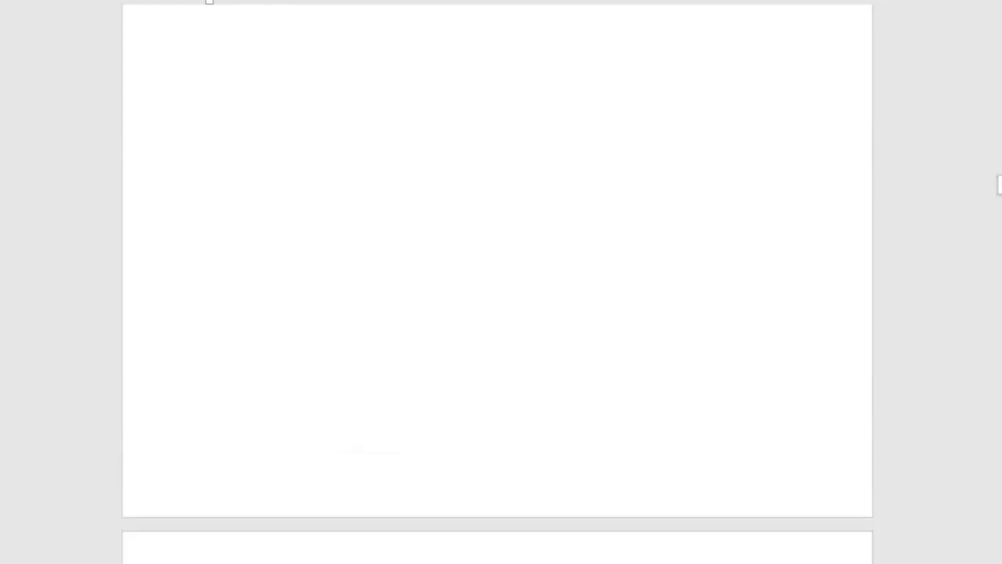
scroll(497, 281, down, 8)
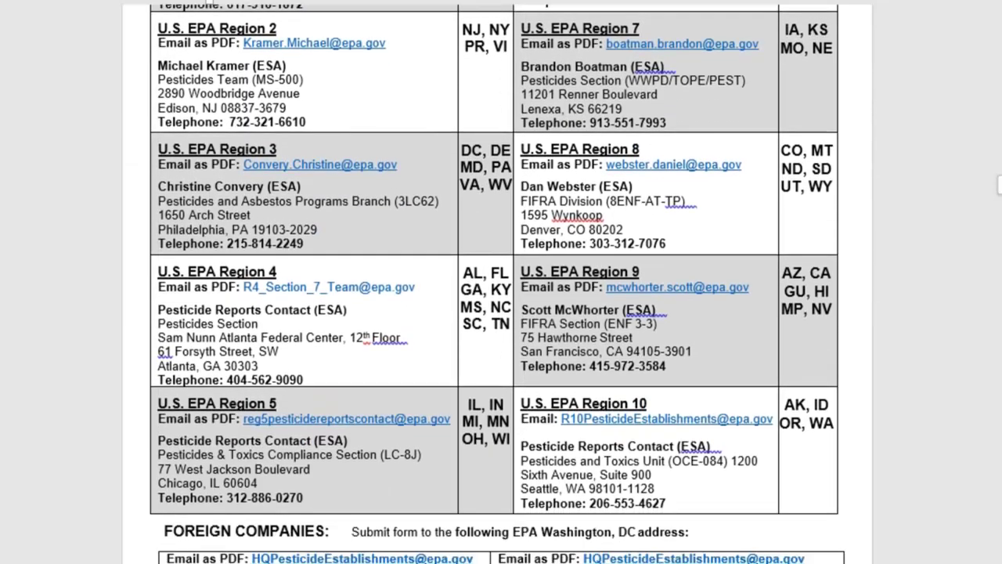
scroll(497, 282, down, 3)
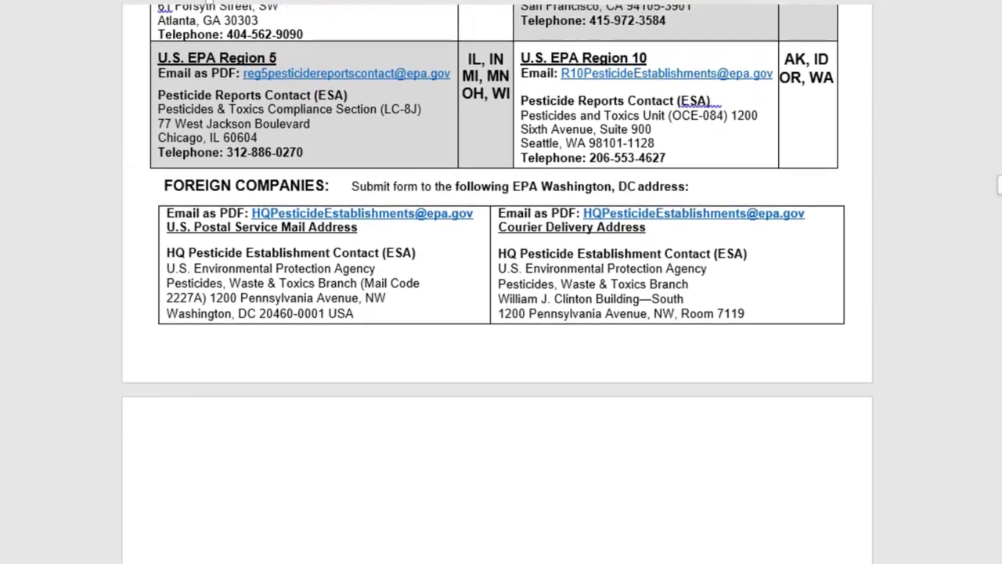
scroll(497, 282, up, 5)
scroll(498, 281, up, 7)
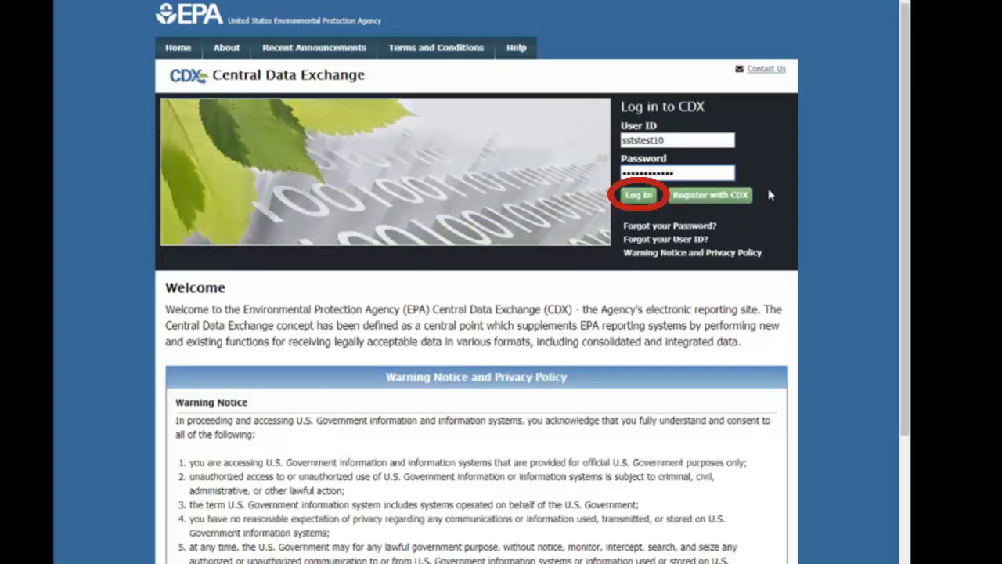
Log in to CDX with the entered user ID and password
click(638, 195)
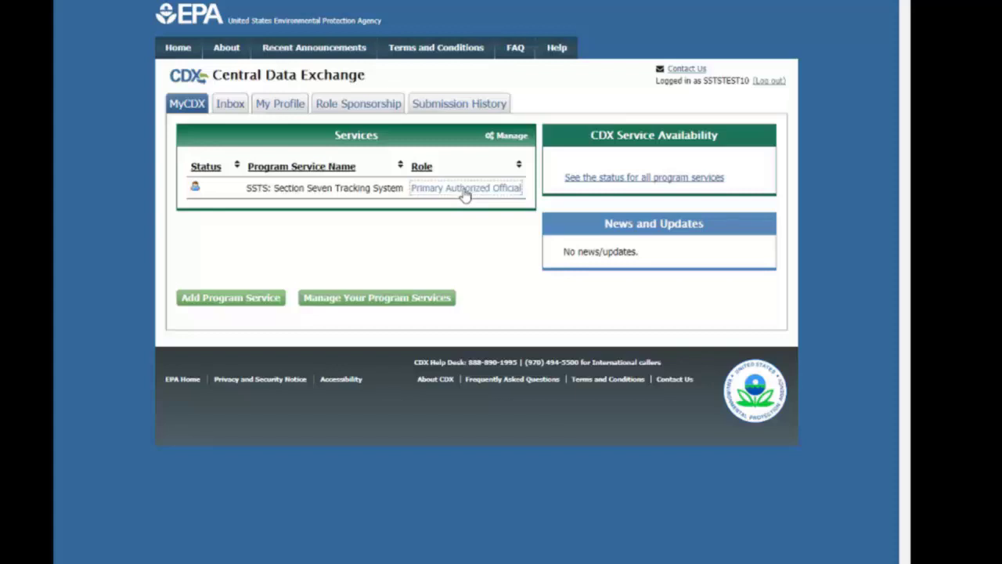
Open SSTS: Section Seven Tracking System through its Primary Authorized Official role link
click(464, 194)
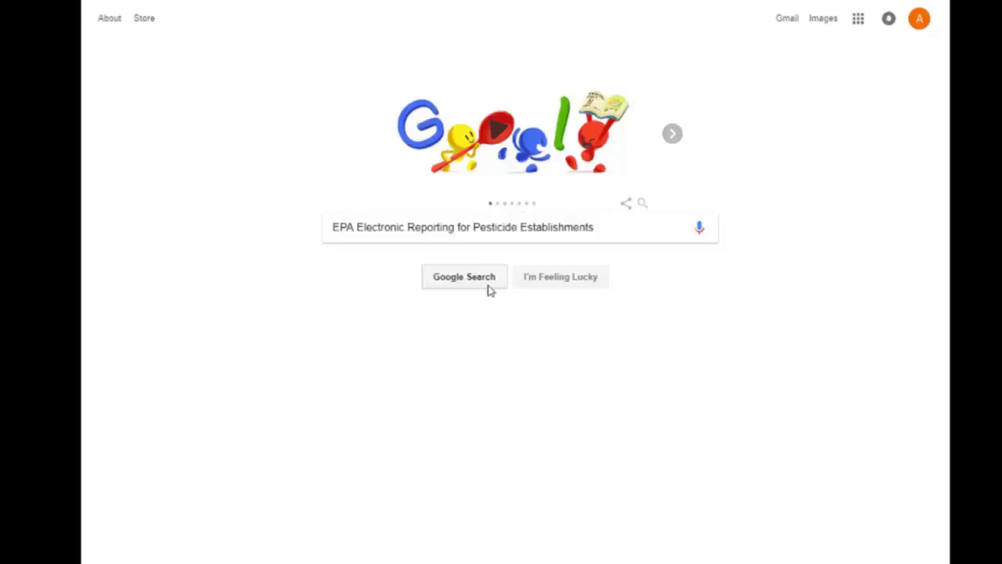
Search Google for EPA Electronic Reporting for Pesticide Establishments and open the EPA compliance result
click(488, 285)
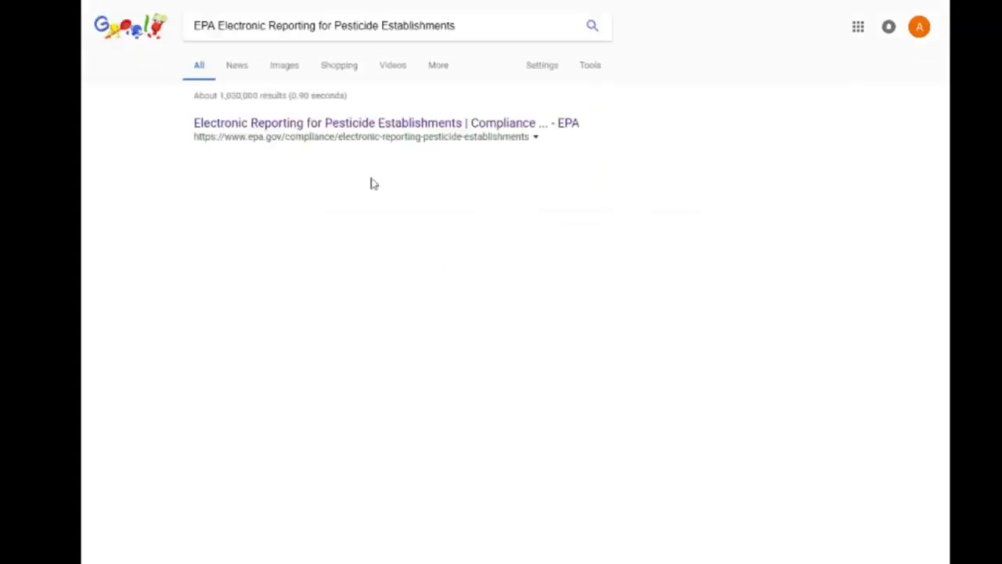
click(391, 127)
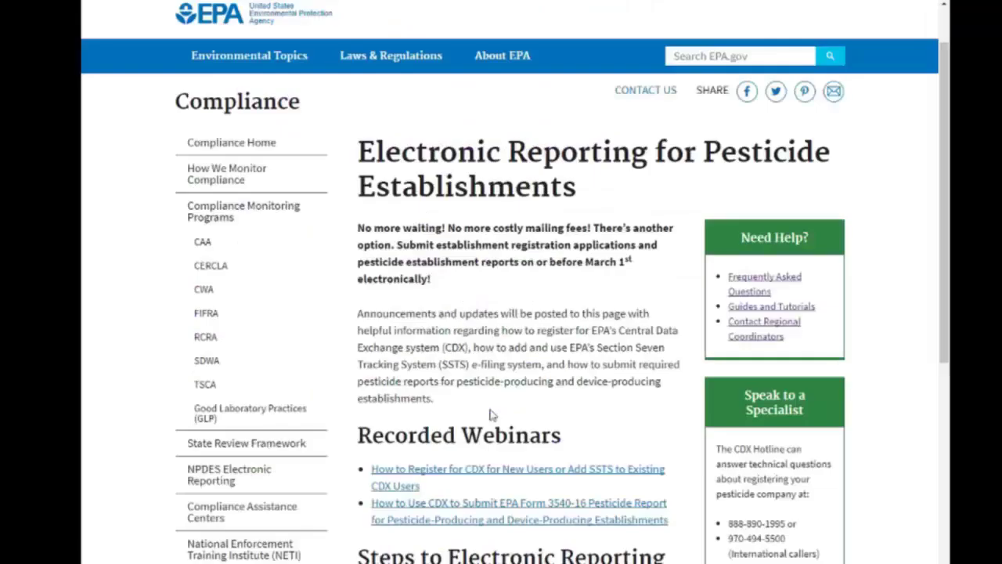